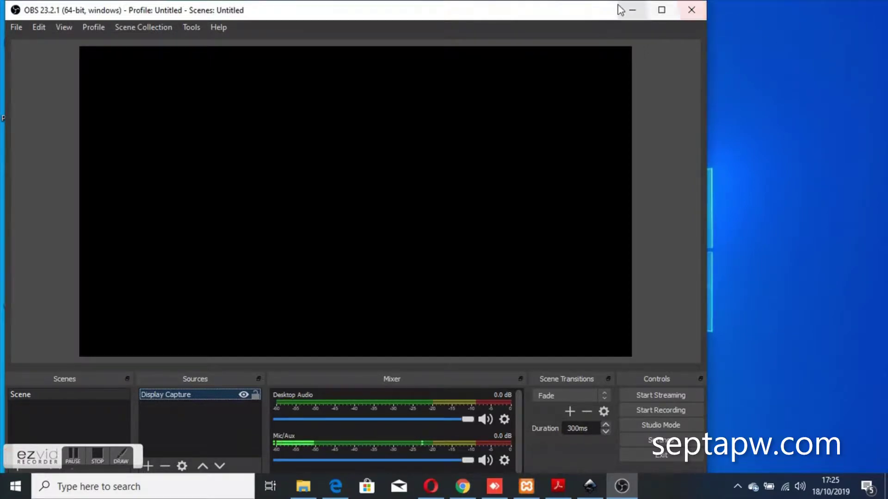
Step: Minimize the OBS window and look over the compatibility settings in the OBS Studio desktop shortcut's properties
left_click(633, 9)
double_click(171, 282)
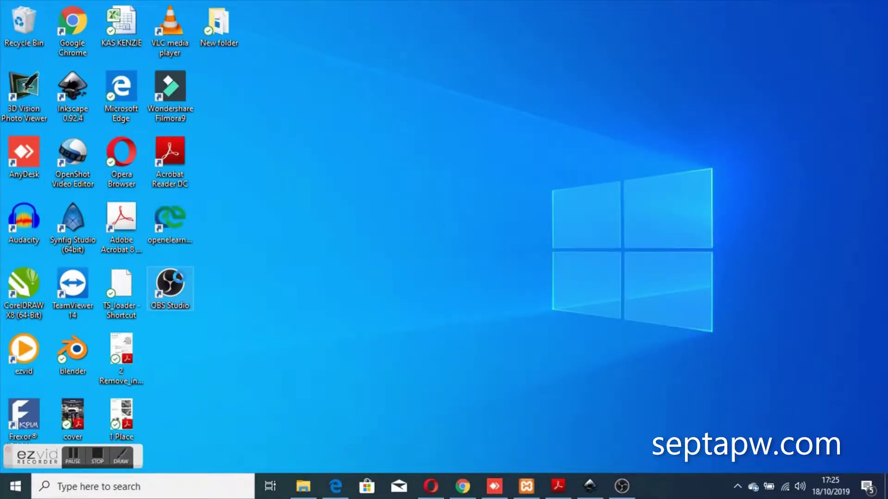
right_click(175, 282)
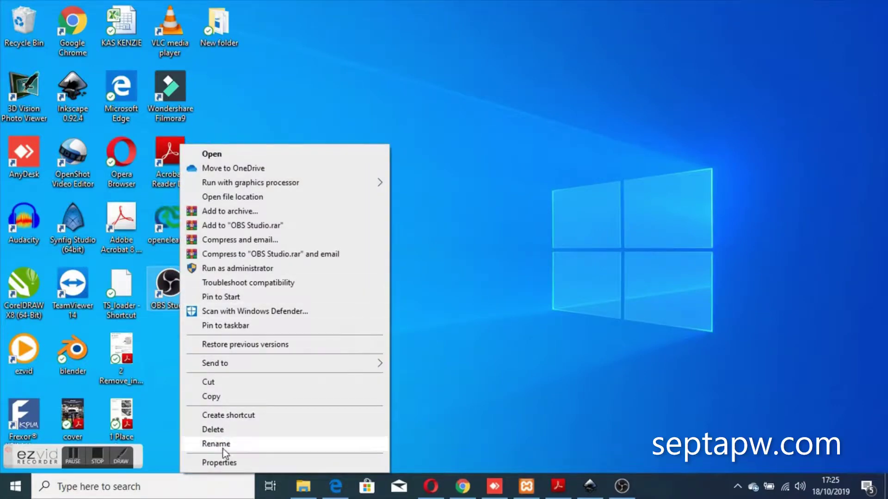
left_click(225, 462)
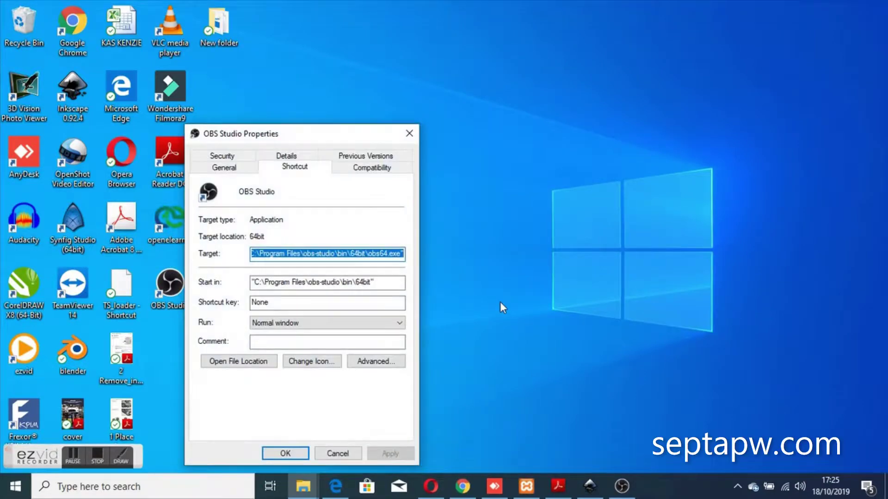
left_click(368, 168)
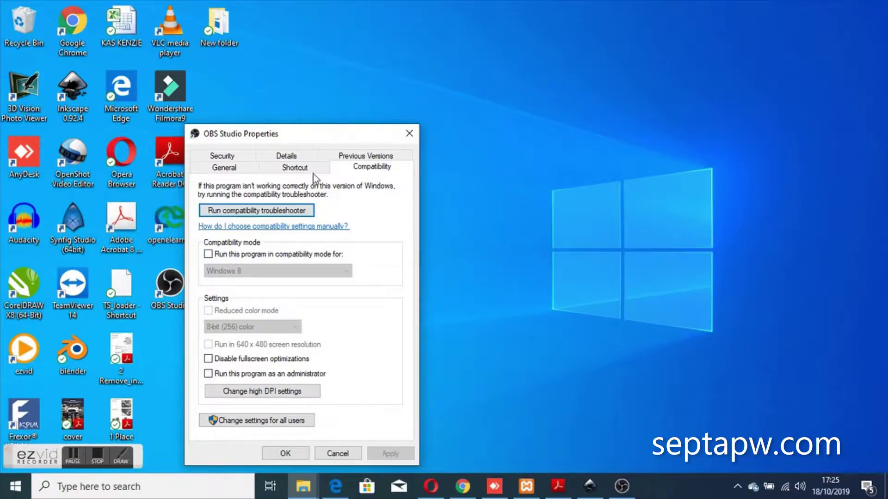
left_click(410, 133)
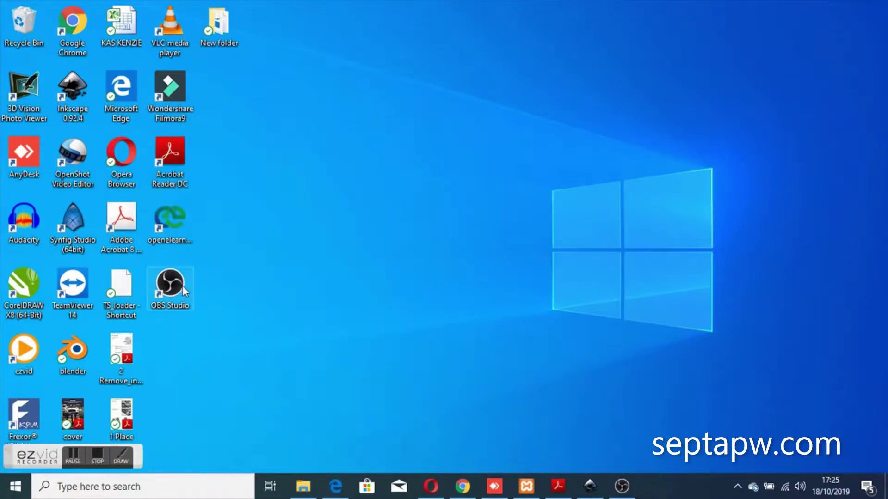
Step: In the OBS Studio shortcut's properties, enable compatibility mode for Windows 7 and apply the change
right_click(184, 289)
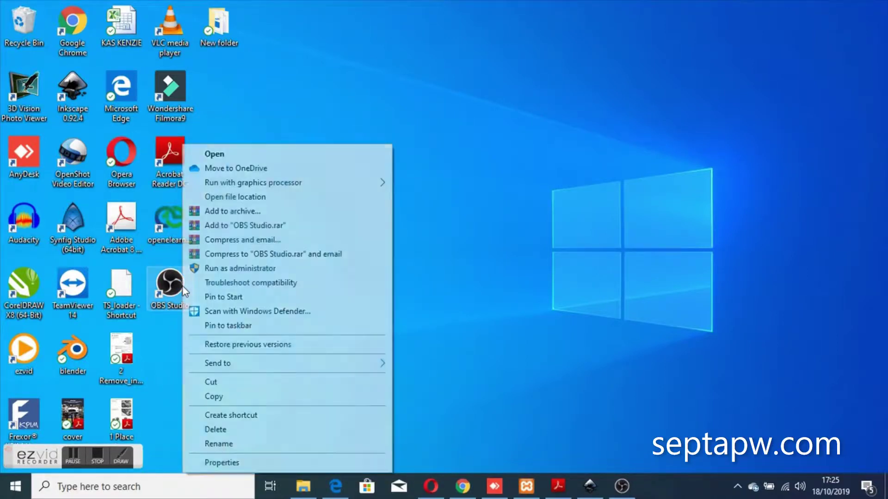
left_click(235, 467)
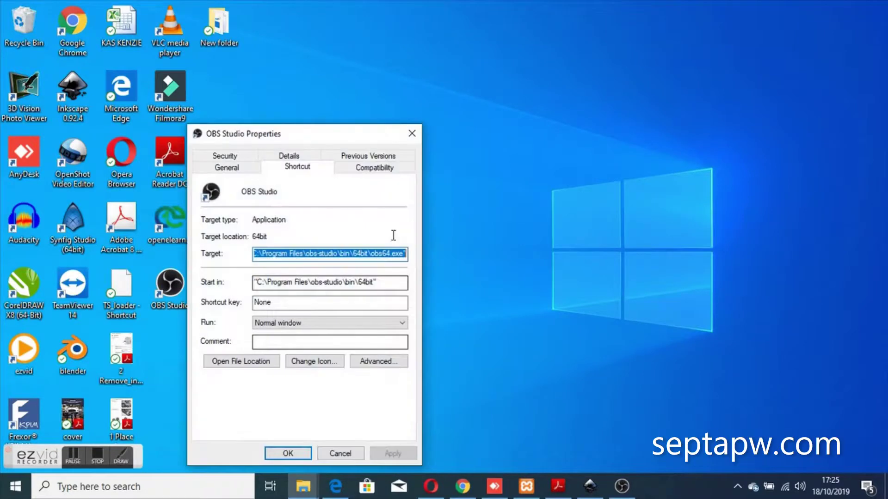
left_click(388, 172)
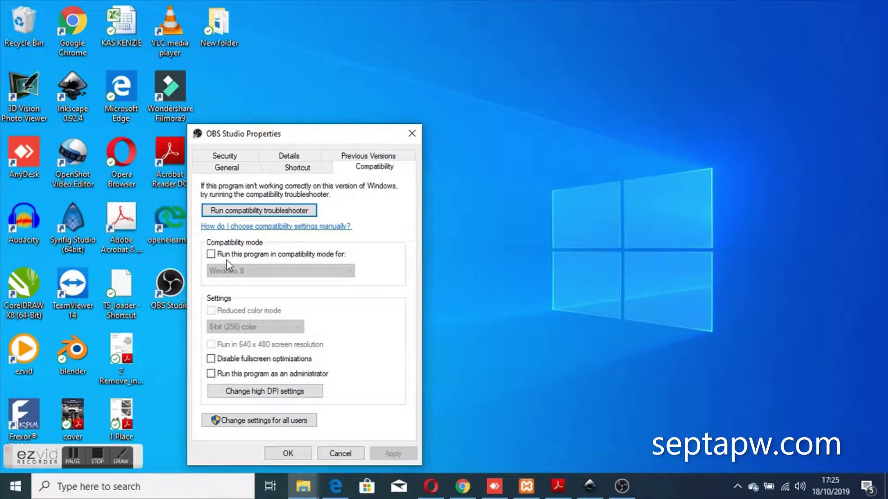
left_click(213, 255)
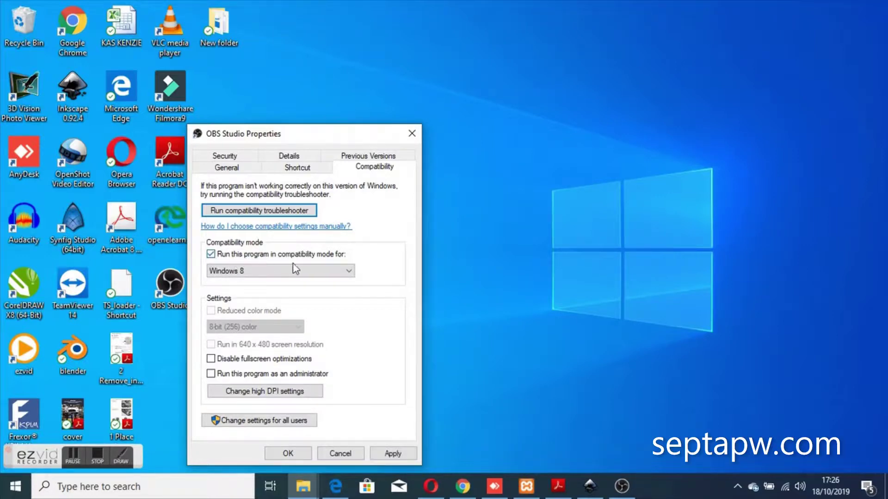
left_click(333, 272)
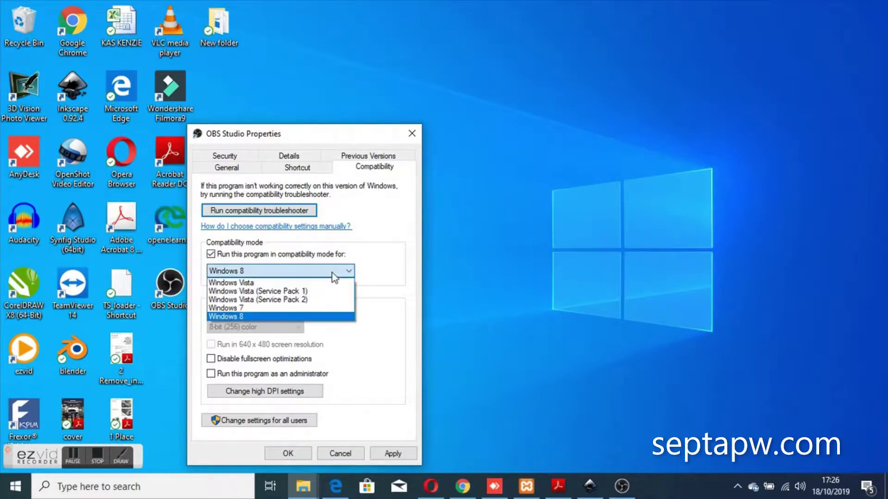
left_click(331, 308)
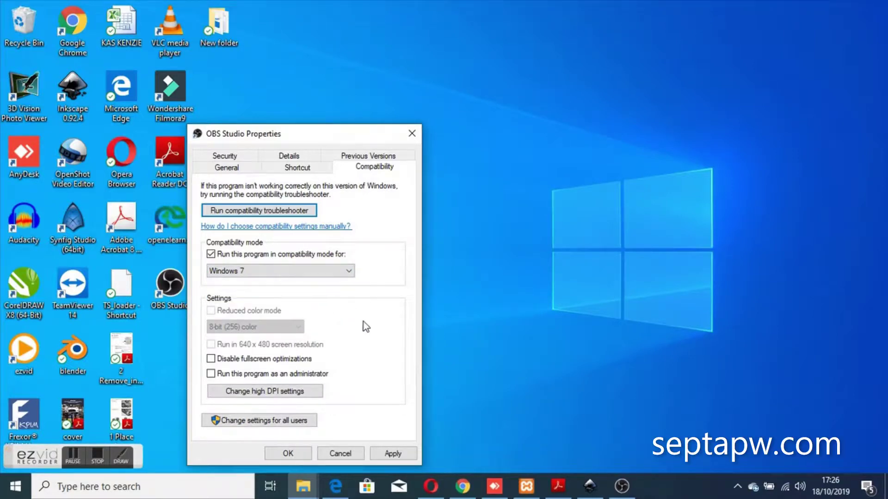
left_click(393, 454)
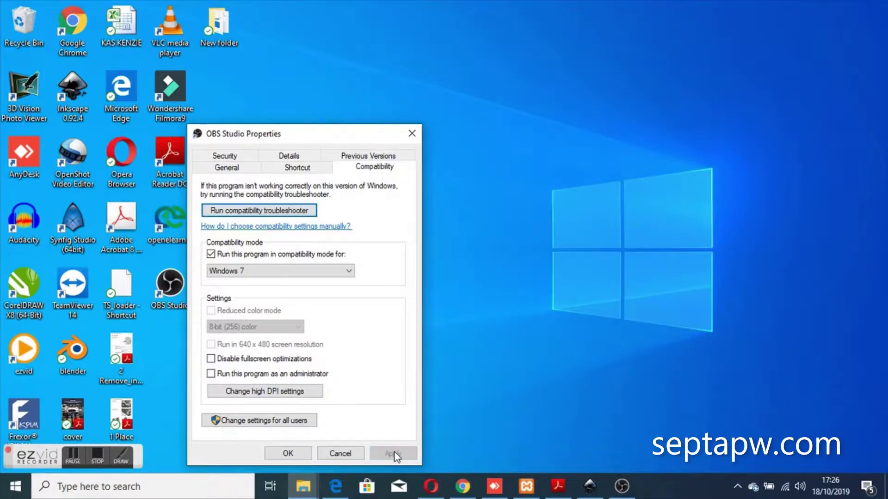
Step: Check the OBS Studio shortcut's target path and look at the OBS preview before minimizing its window again
left_click(305, 170)
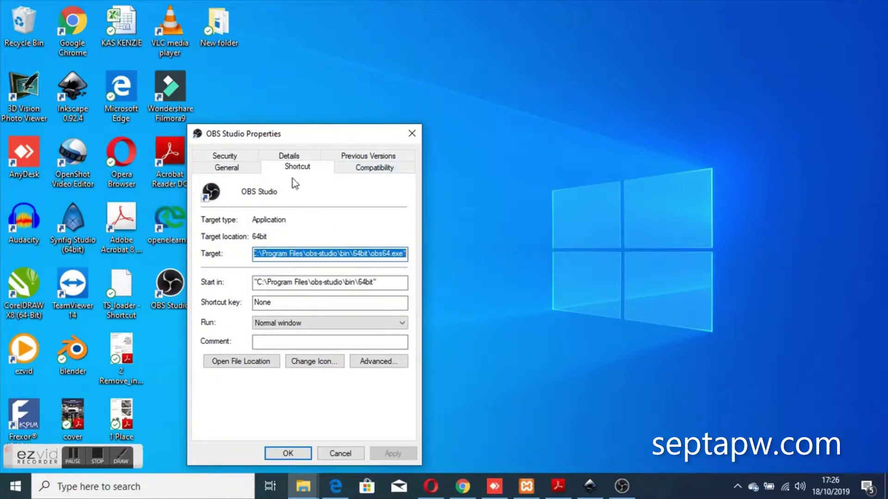
left_click(266, 255)
left_click_drag(266, 255, 416, 256)
left_click(482, 241)
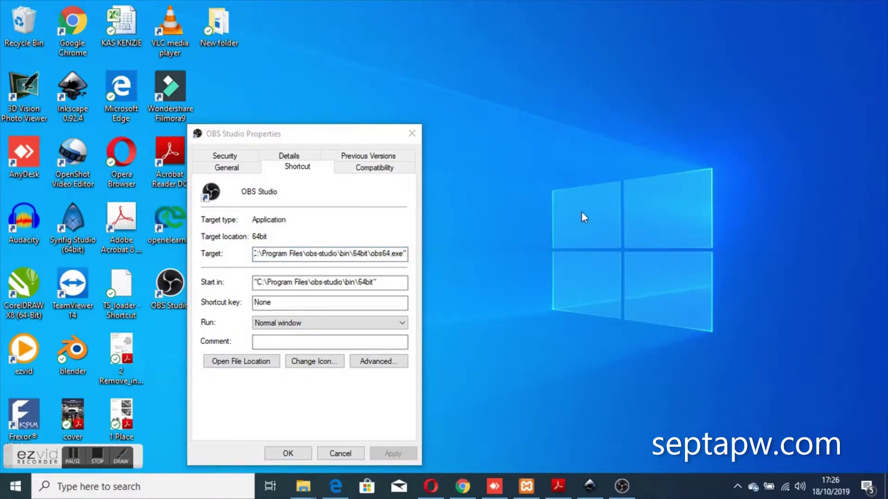
left_click(629, 488)
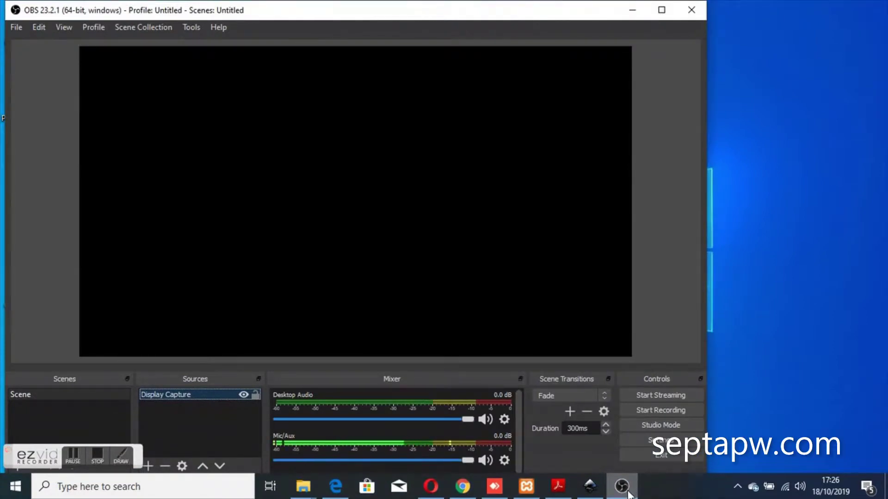
left_click(631, 486)
Step: Switch to the NVIDIA Control Panel, show the program-specific 3D settings and look through the list of programs to customize
right_click(580, 199)
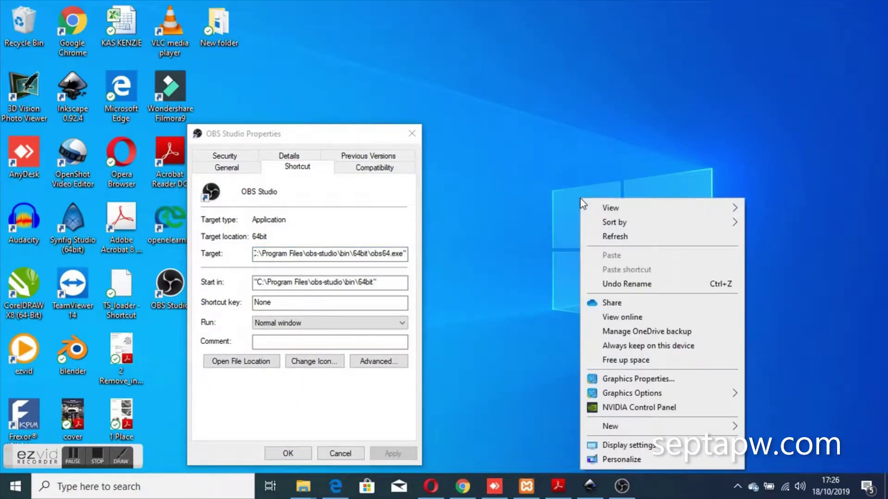
left_click(625, 403)
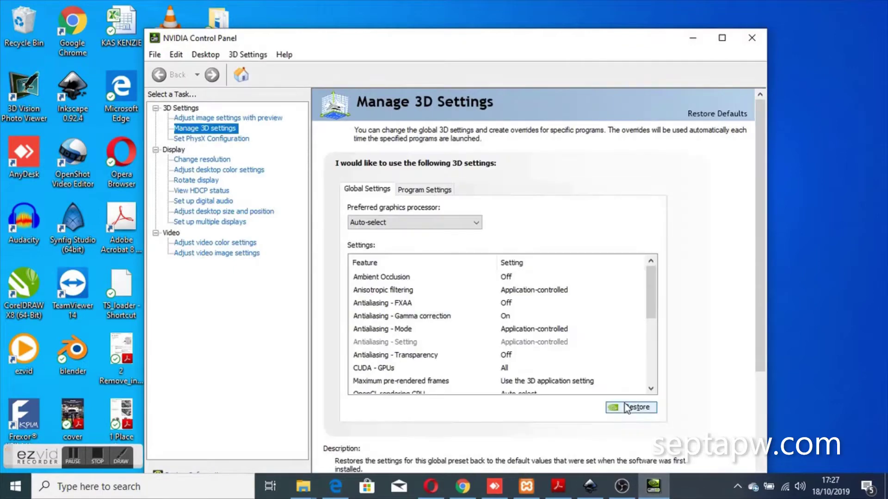
left_click_drag(388, 43, 398, 23)
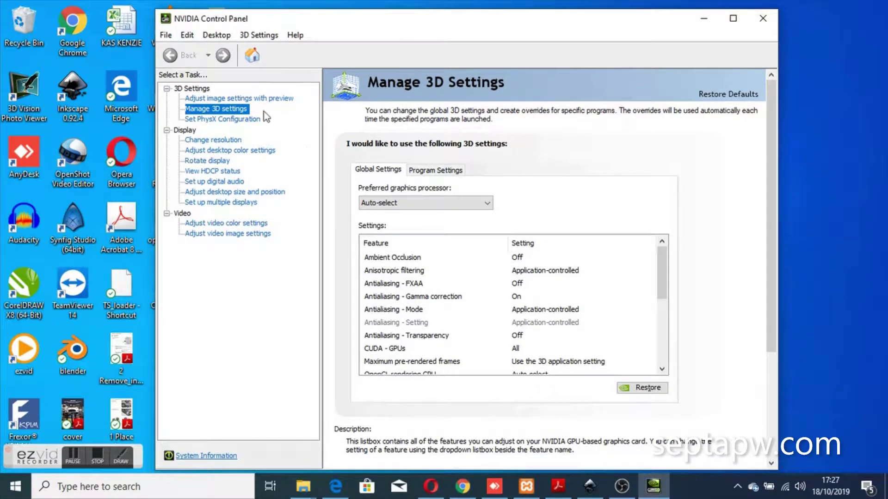
left_click(194, 111)
left_click(455, 171)
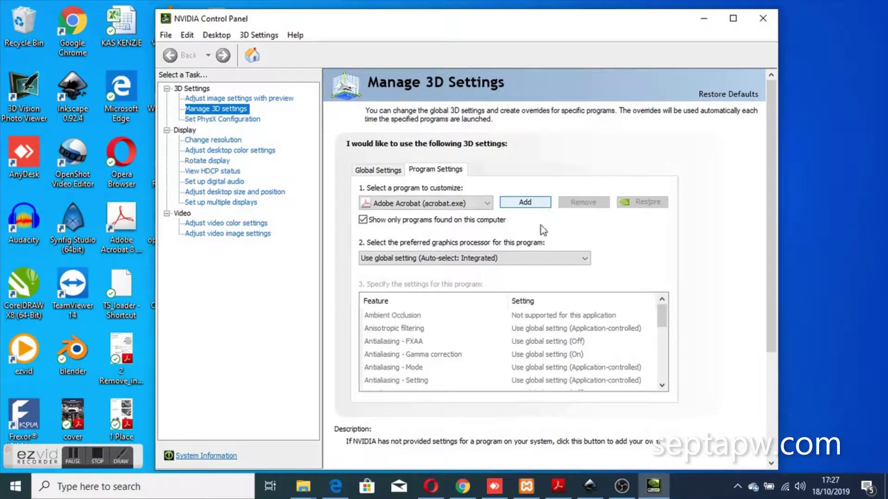
left_click(485, 203)
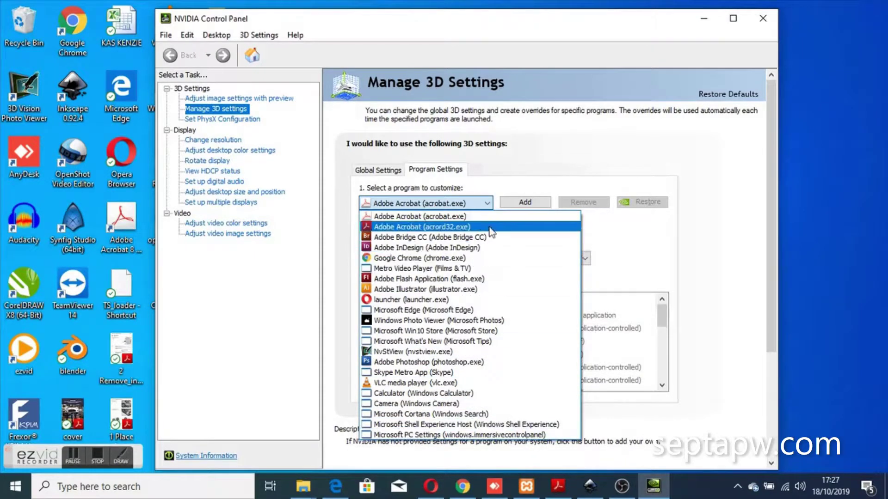
left_click(535, 172)
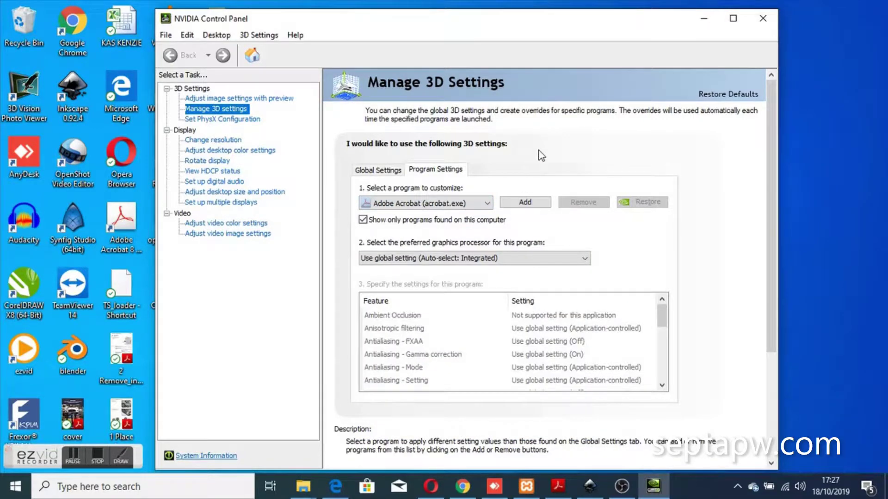
Step: Begin adding a custom program to the 3D settings and browse to the Program Files folder on drive C
left_click(533, 203)
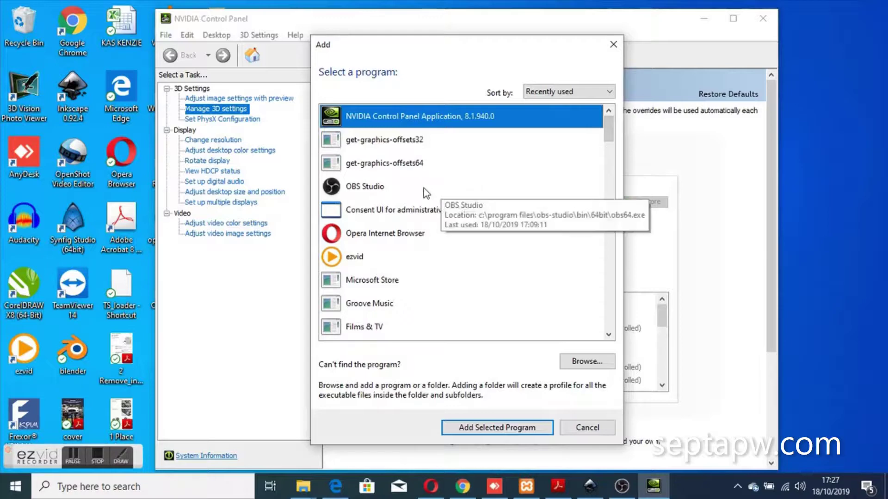
left_click(408, 190)
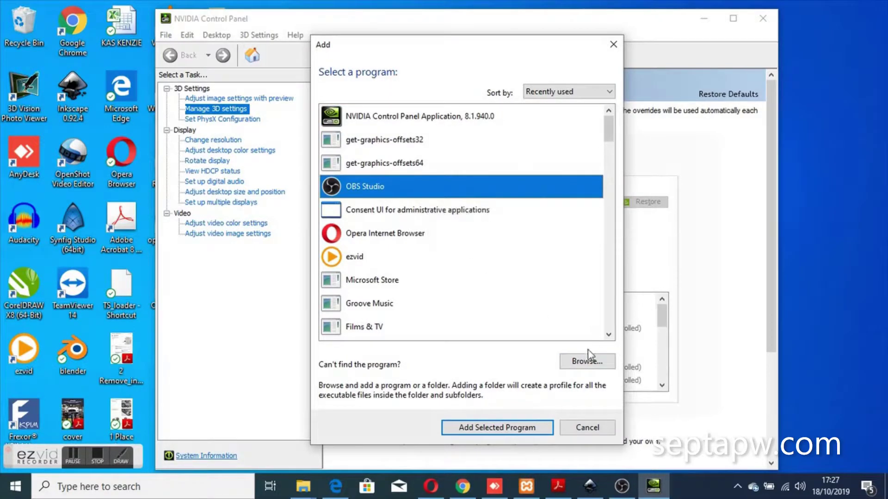
left_click(592, 364)
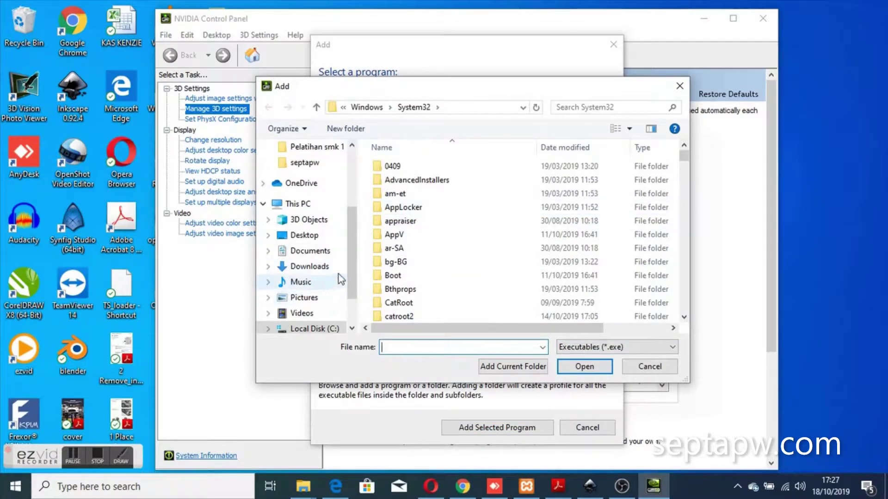
left_click_drag(350, 273, 359, 254)
left_click(324, 236)
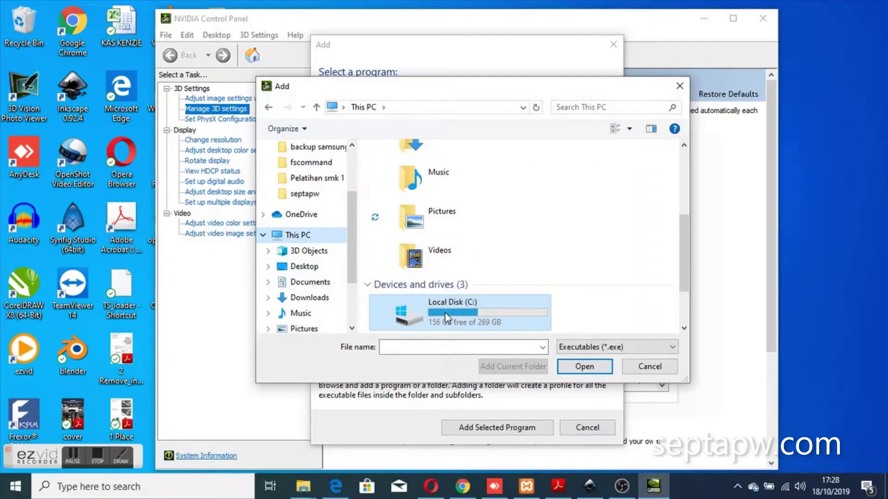
double_click(445, 312)
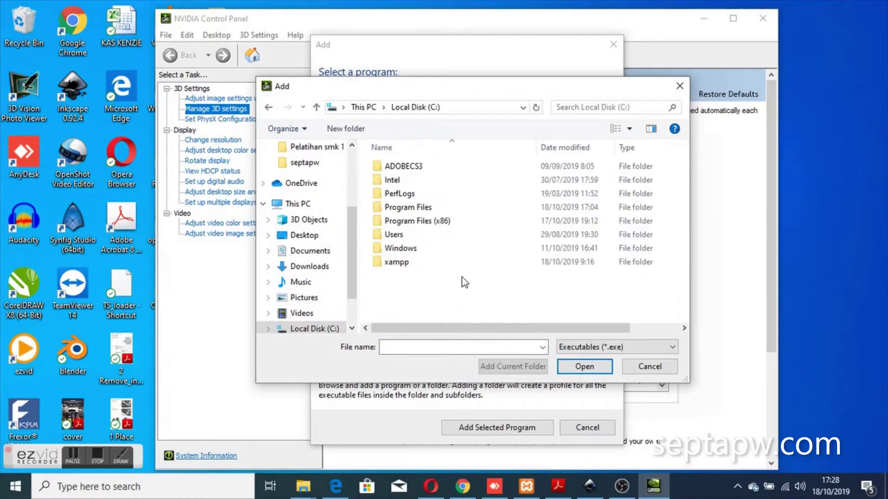
double_click(414, 214)
Step: Choose the obs64 application from the obs-studio\bin\64bit folder as the program to add
scroll(434, 245, "down", 3)
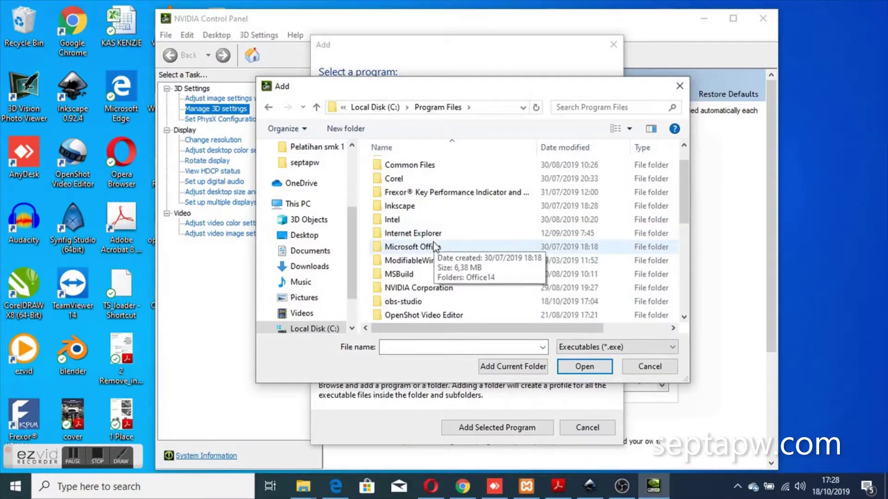
double_click(414, 221)
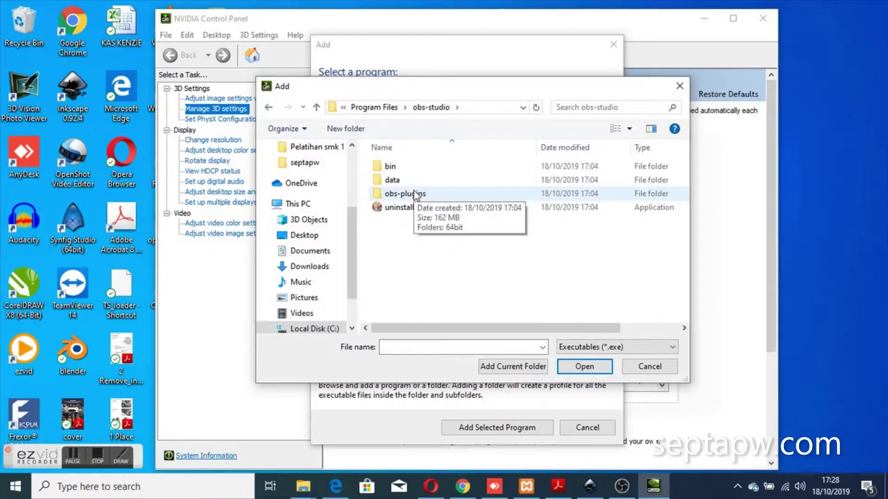
double_click(409, 167)
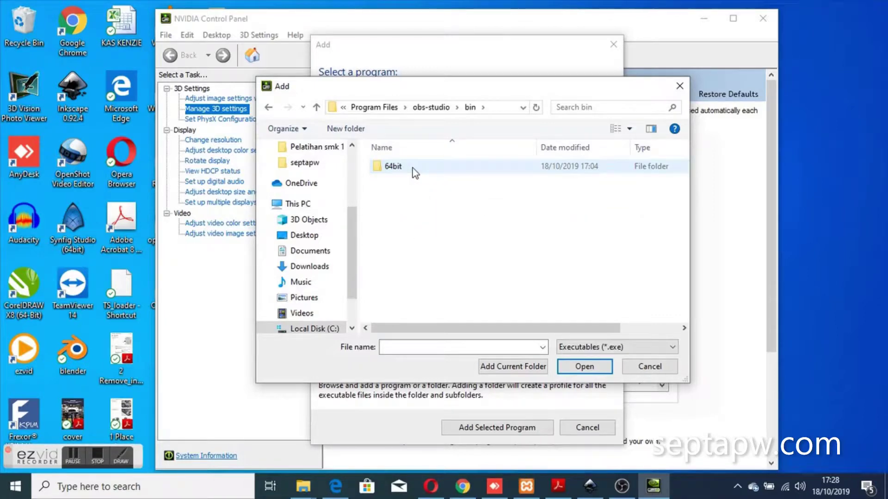
double_click(415, 172)
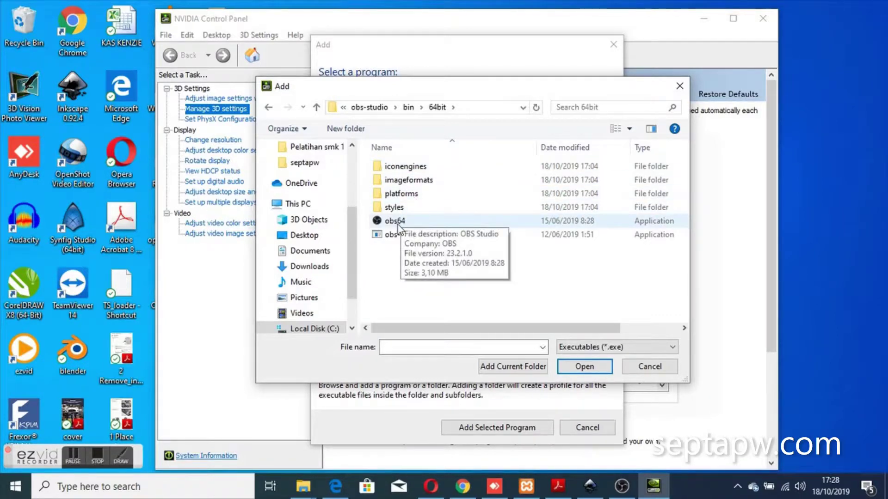
left_click(397, 222)
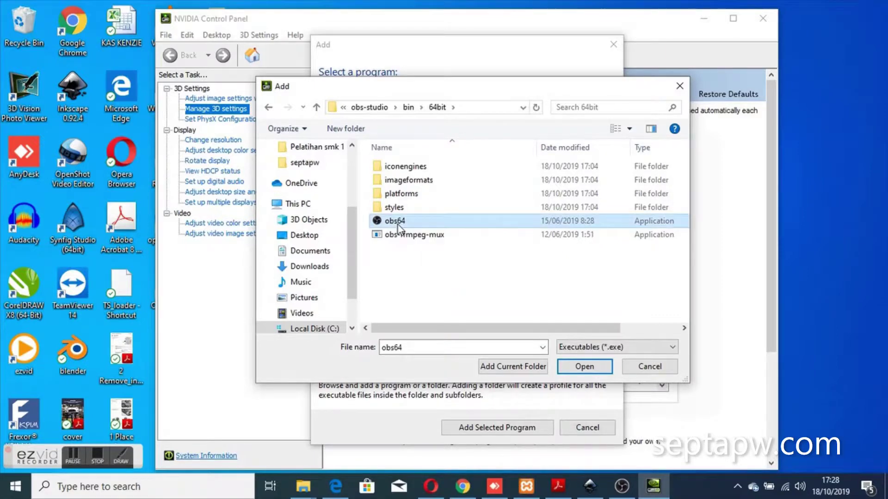
left_click(584, 366)
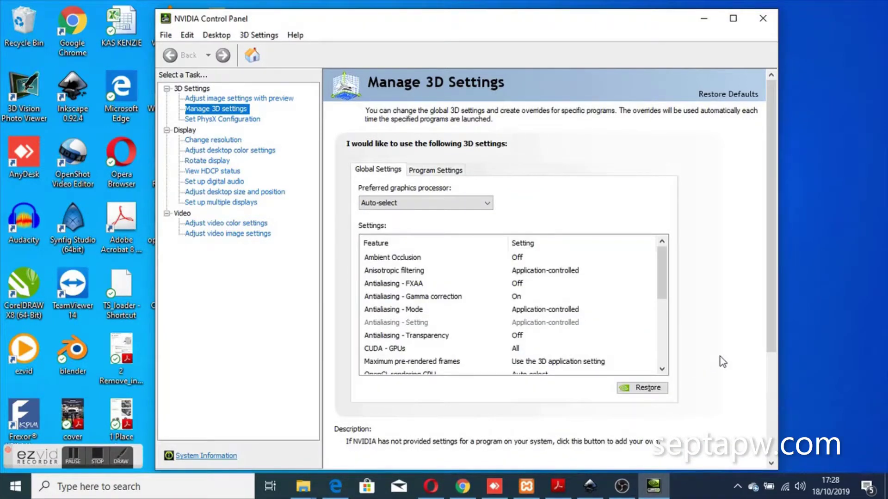
Step: Set the preferred graphics processor in the global 3D settings to Integrated graphics and apply the change
mouse_move(591, 245)
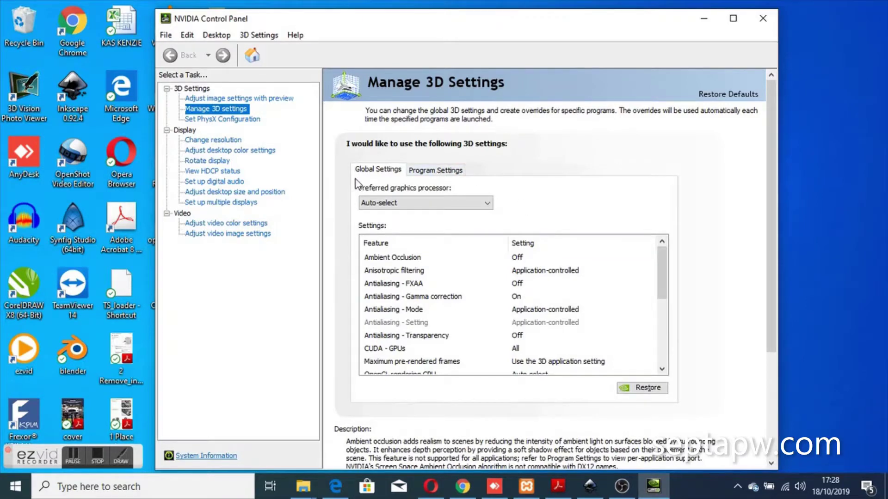
left_click(423, 204)
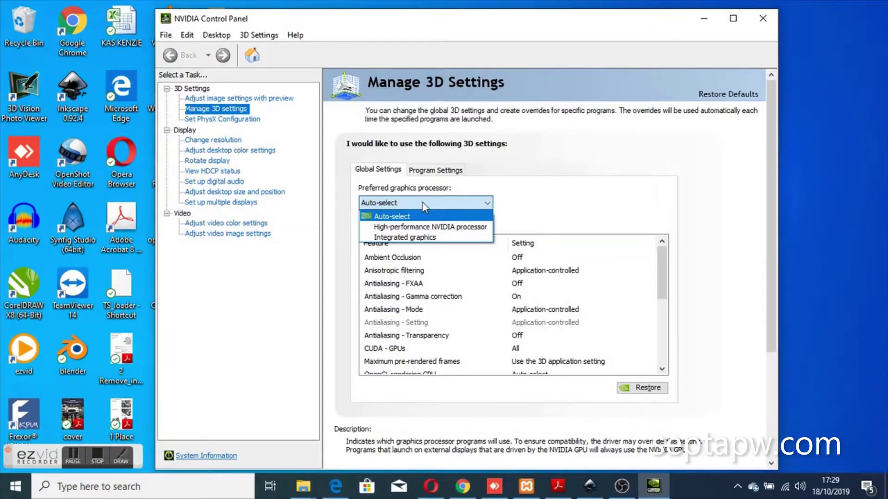
left_click(433, 238)
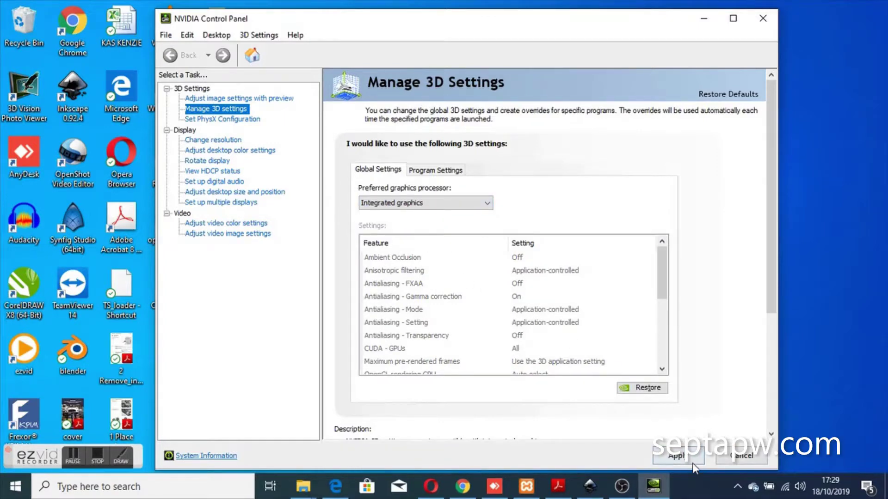
left_click(677, 456)
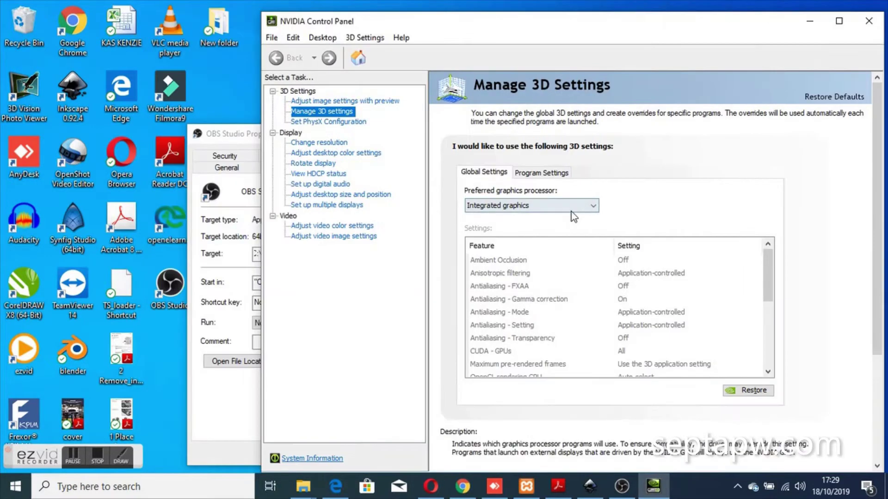
Step: Switch to OBS Studio, close and relaunch it, and show the properties of the Display Capture source
left_click(621, 486)
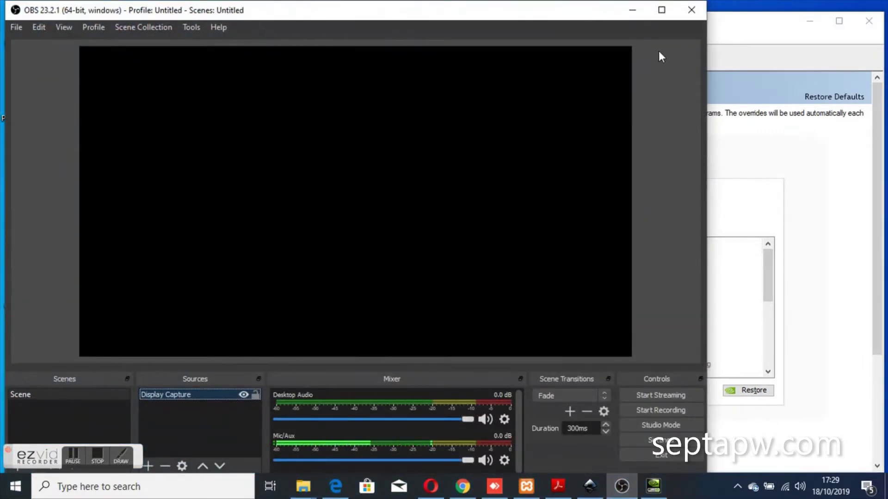
left_click(691, 11)
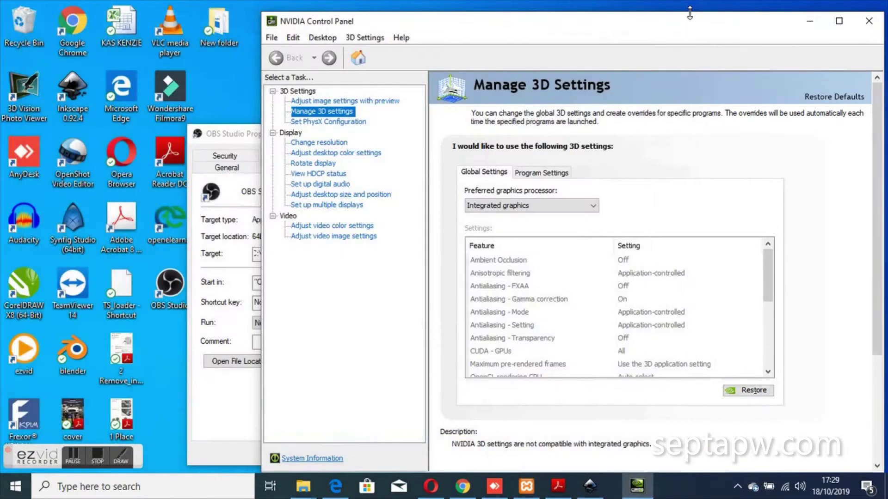
double_click(177, 287)
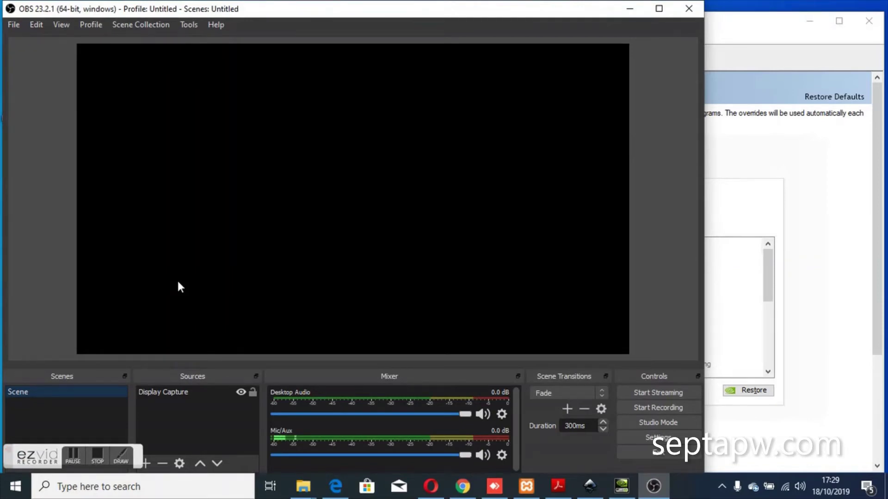
double_click(171, 393)
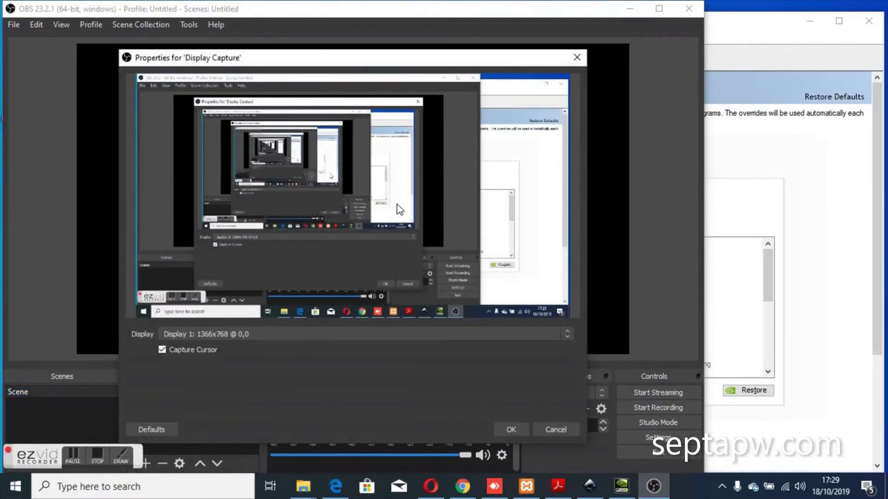
Step: Shift the OBS Studio window clear of the NVIDIA Control Panel and close the NVIDIA Control Panel
double_click(532, 9)
left_click_drag(602, 50, 536, 51)
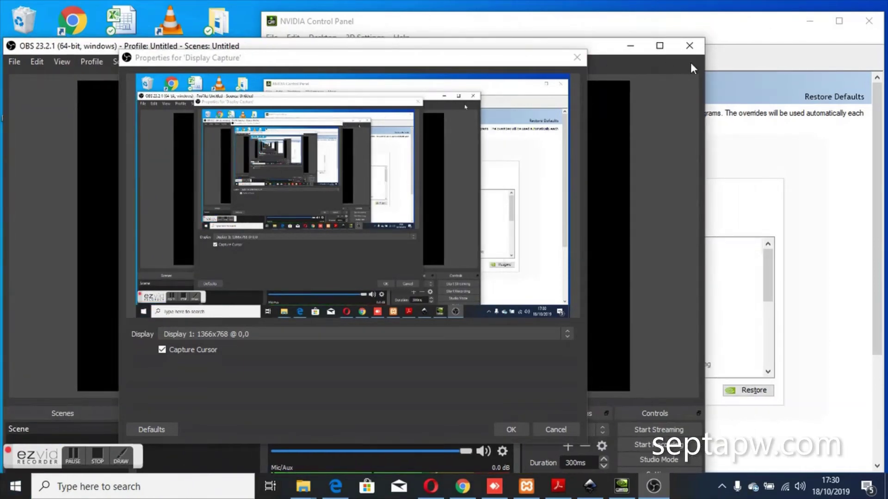
left_click(748, 28)
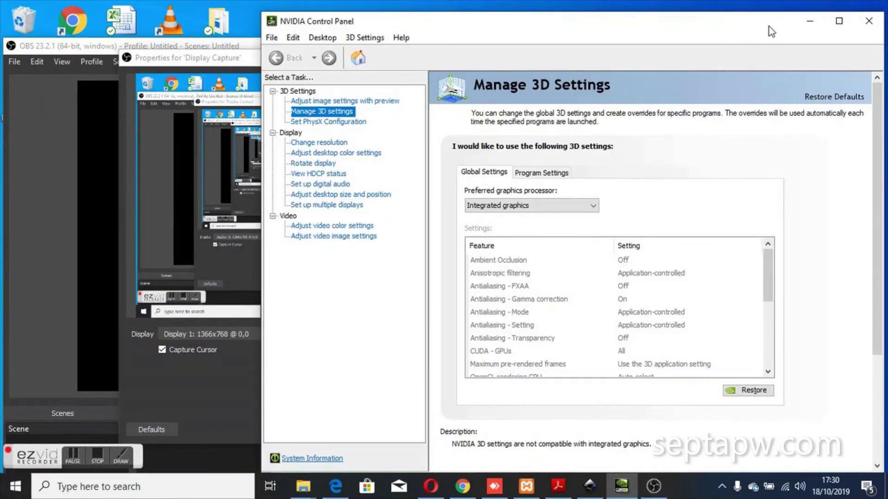
left_click_drag(769, 27, 691, 36)
left_click(796, 31)
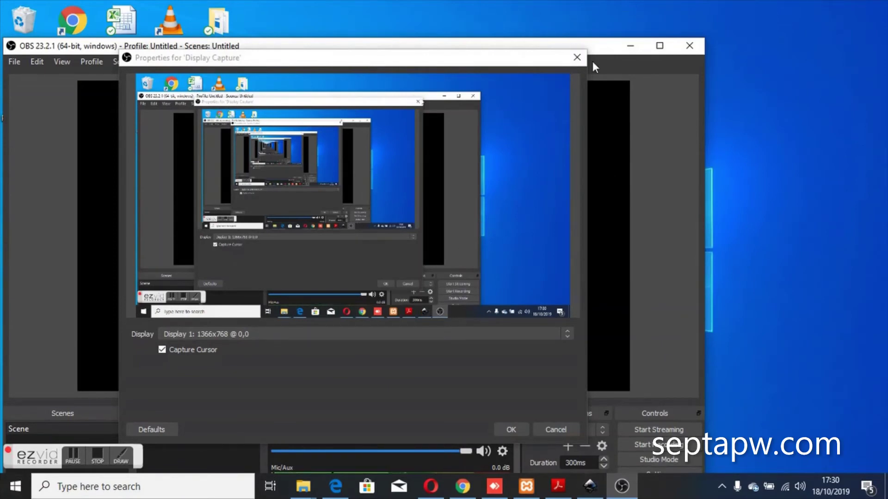
Step: Move the OBS main window and the Display Capture properties window aside, and close the OBS Studio shortcut's properties
left_click_drag(604, 45, 696, 38)
left_click_drag(817, 36, 883, 71)
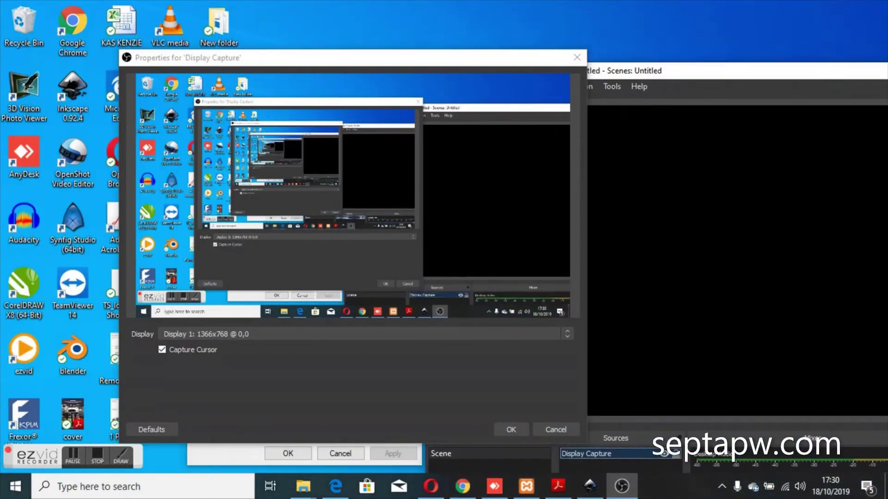
left_click_drag(435, 60, 733, 67)
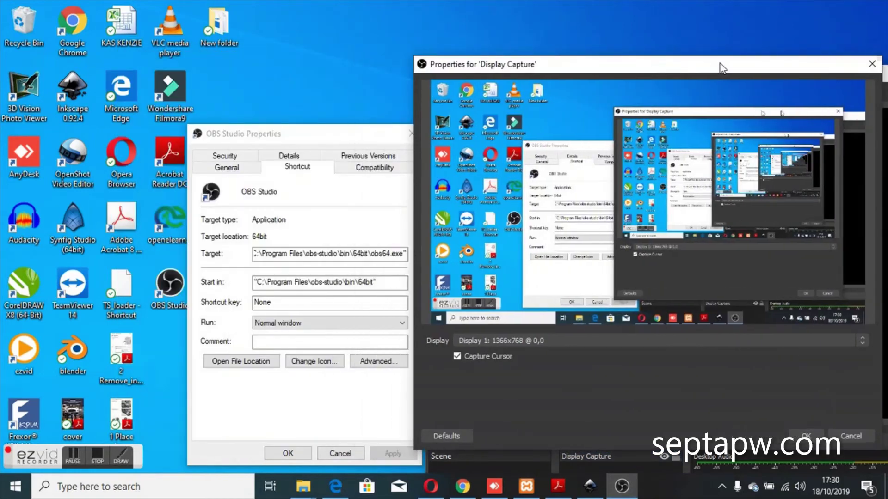
left_click(346, 134)
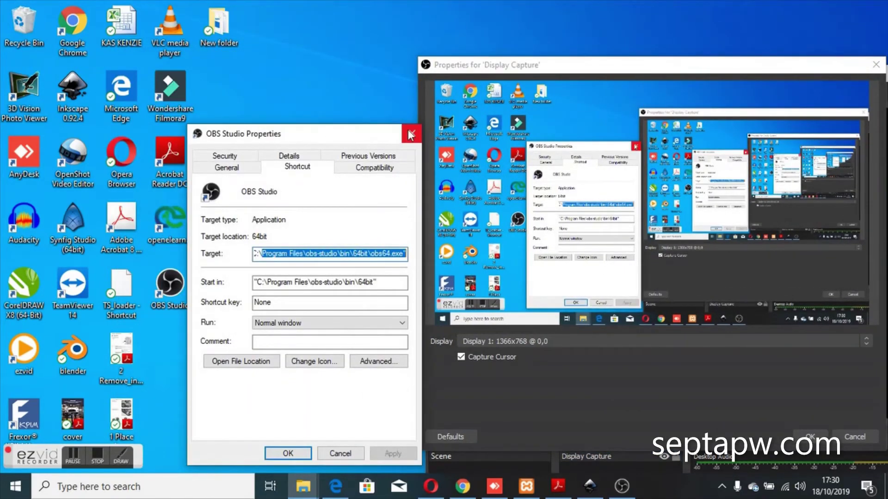
left_click(410, 133)
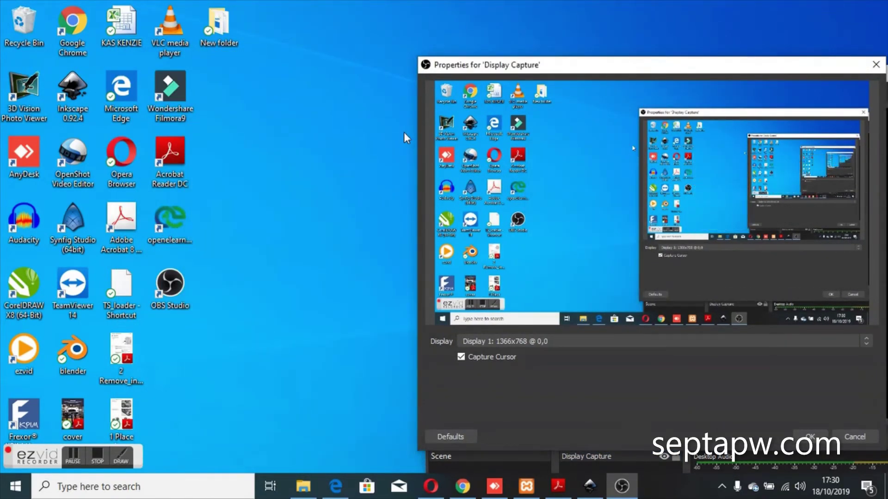